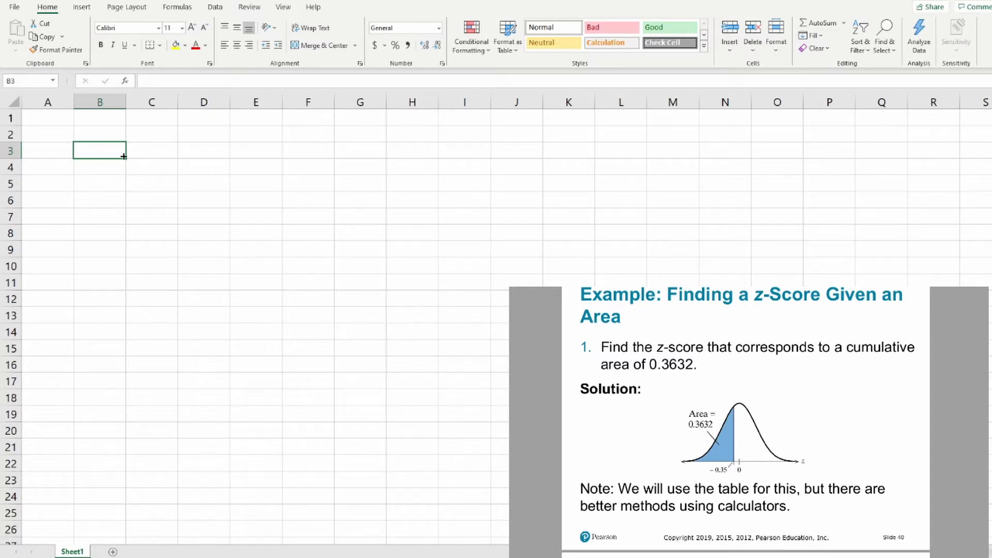
Enter =NORM.S.INV(0.3632) in cell B3 and bring up the slide that solves the same example with the Standard Normal Table
text(=)
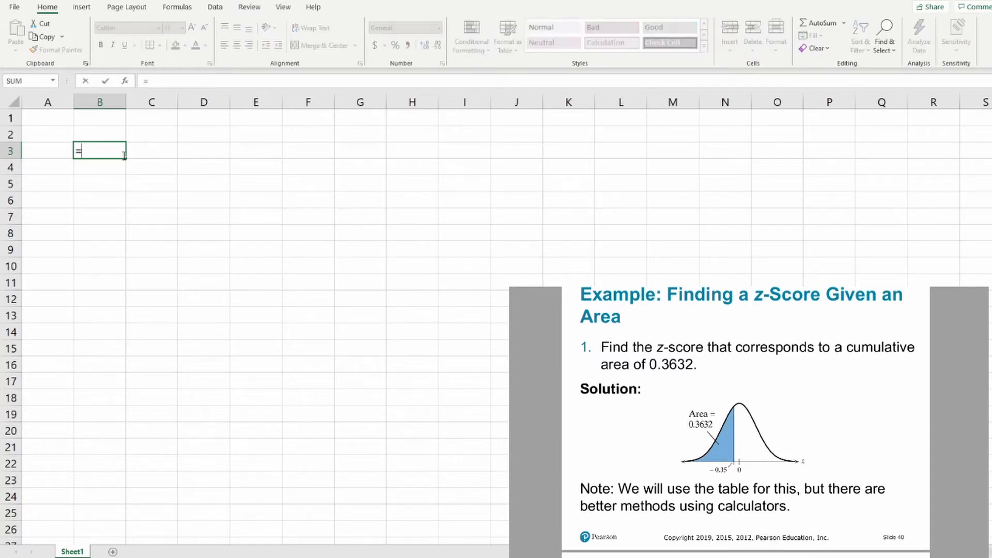
text(norm.)
text(s.inv()
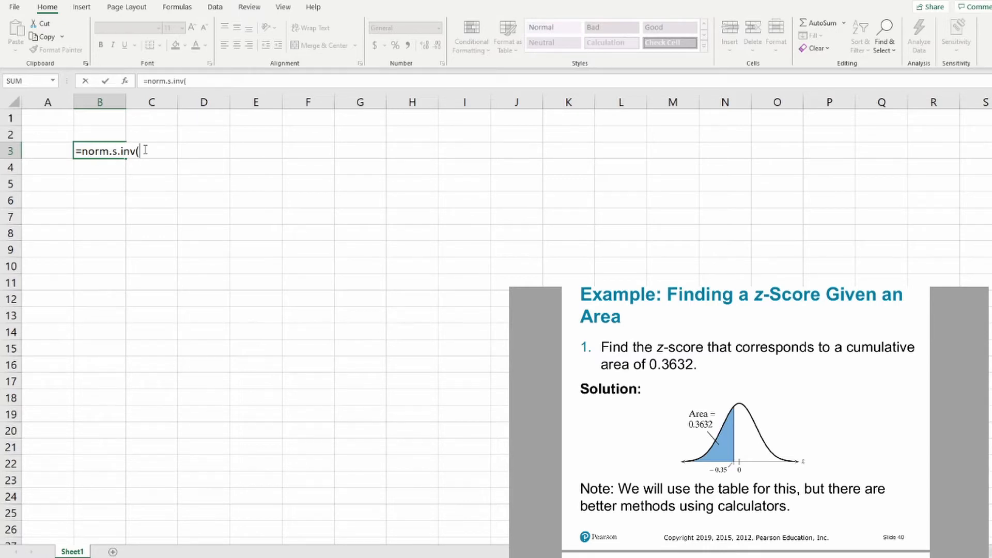
text(0.3632))
key(Return)
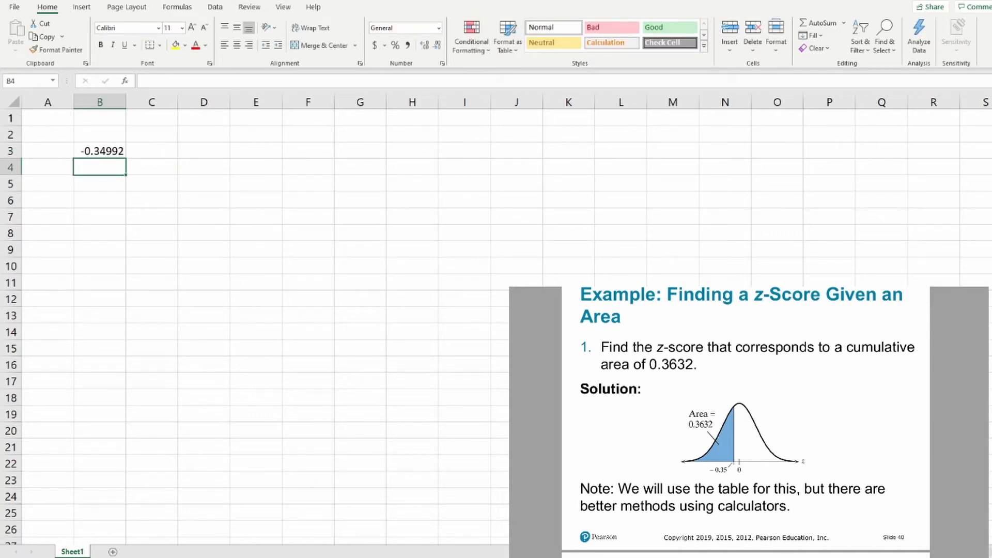
scroll(627, 407, down, 6)
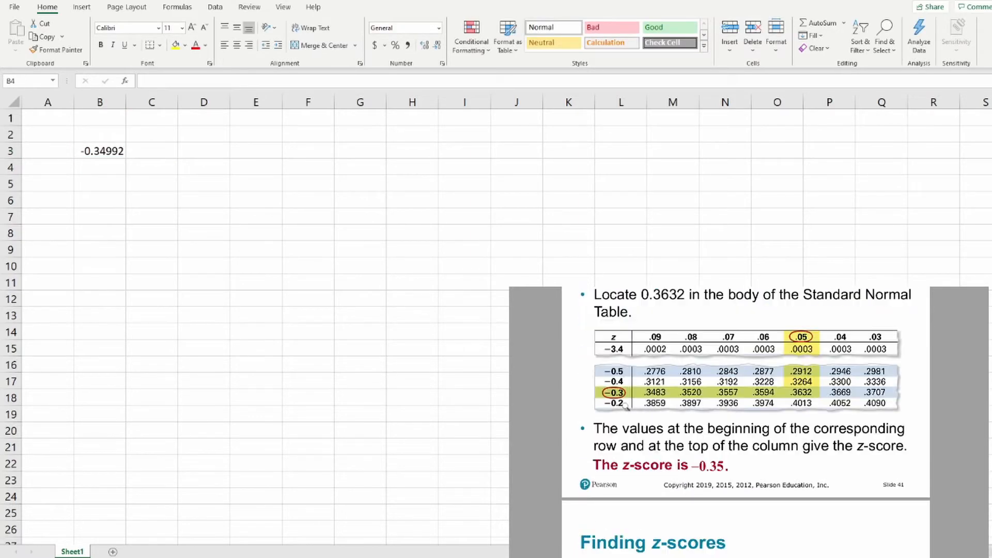
Begin a NORM.INV formula in cell B4 with 0.3632 as the probability
key(alt+Tab)
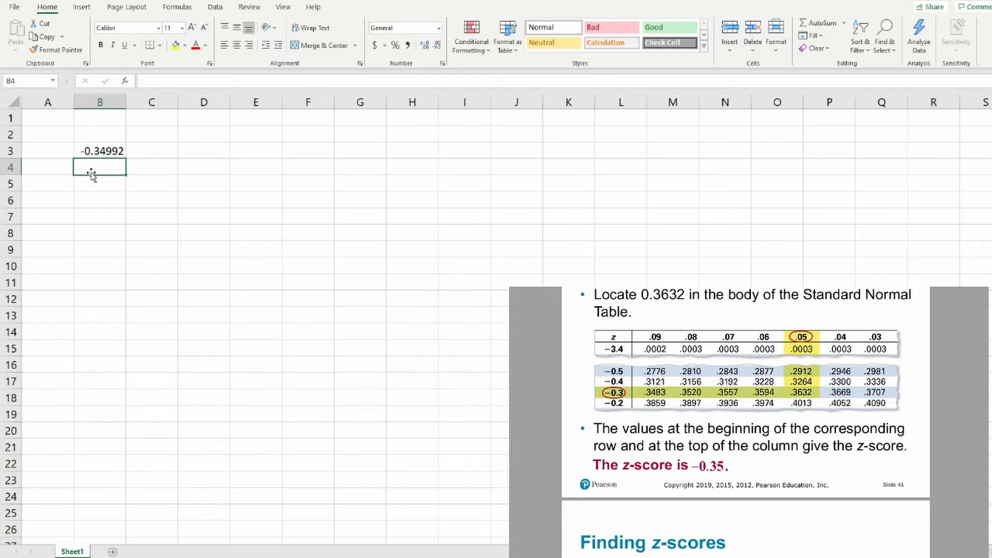
text(=)
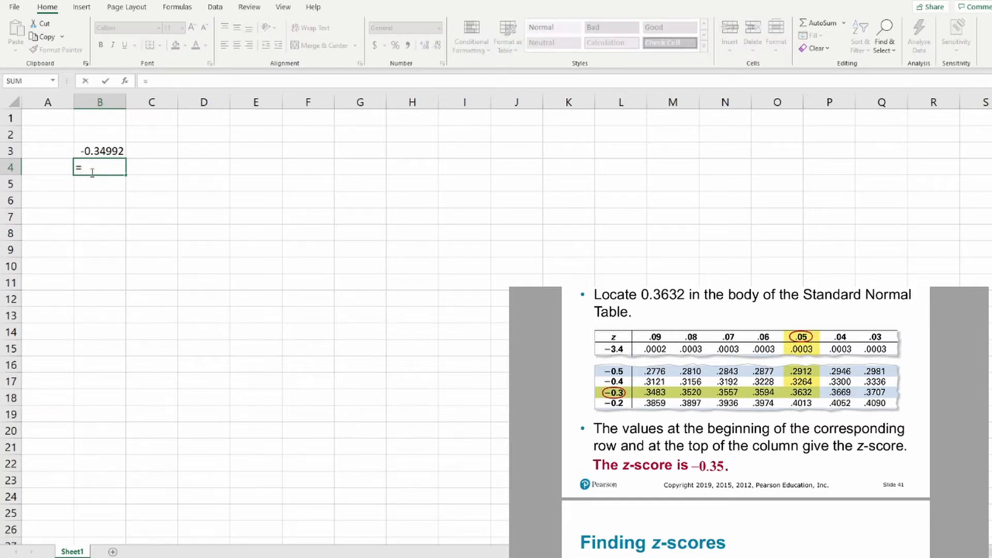
text(norm.inv(0.3632)
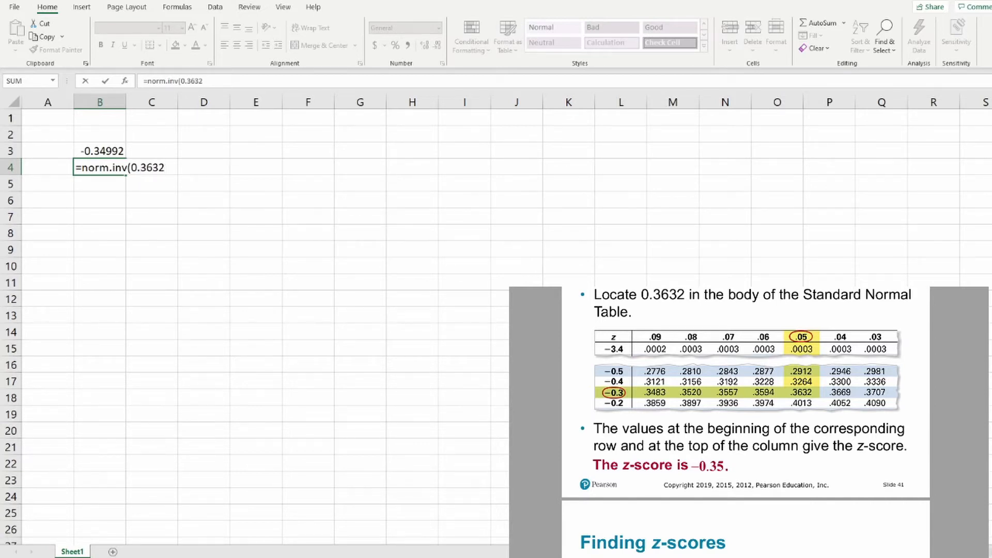
Check the example slide and complete the B4 formula with mean 0 and standard deviation 1
scroll(808, 466, up, 5)
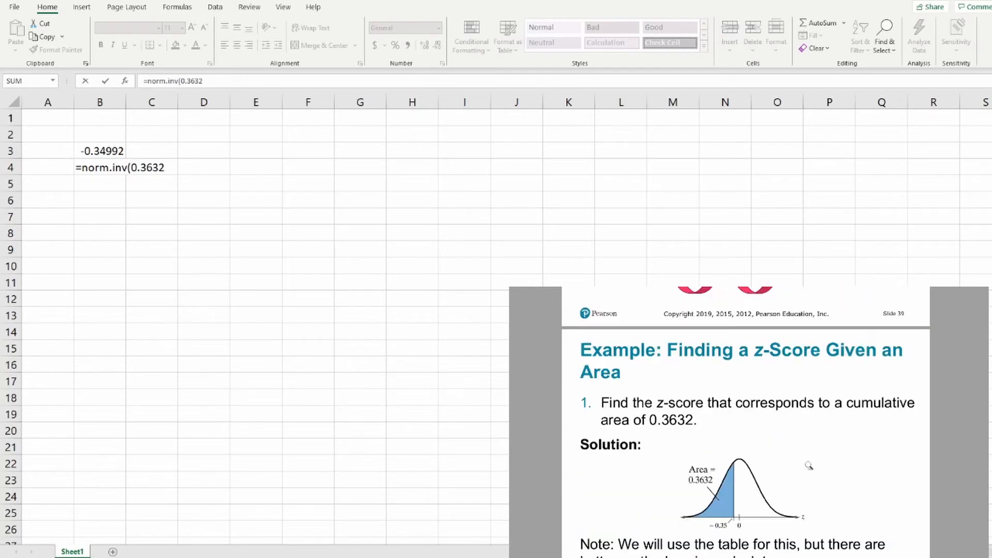
scroll(808, 465, down, 2)
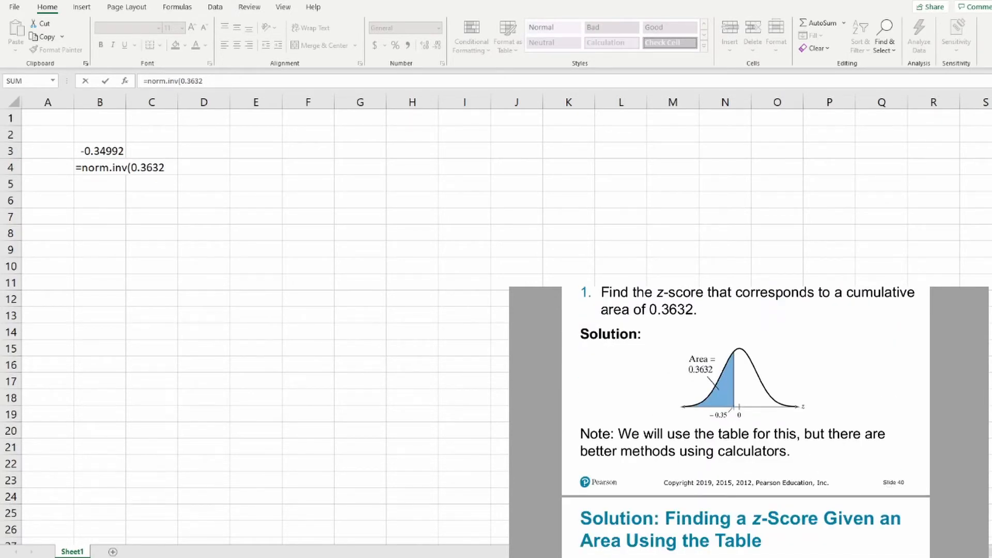
click(343, 262)
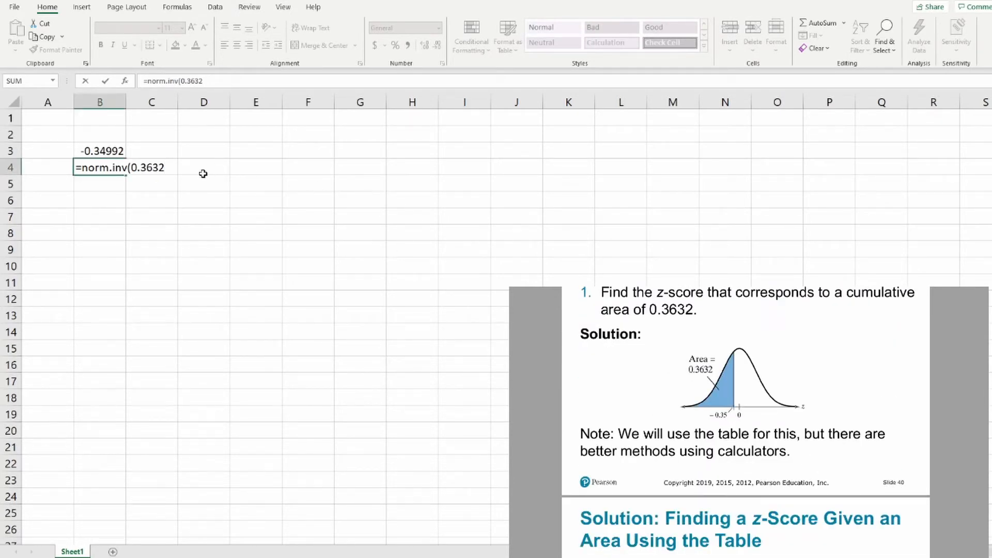
text(,0,1))
key(Return)
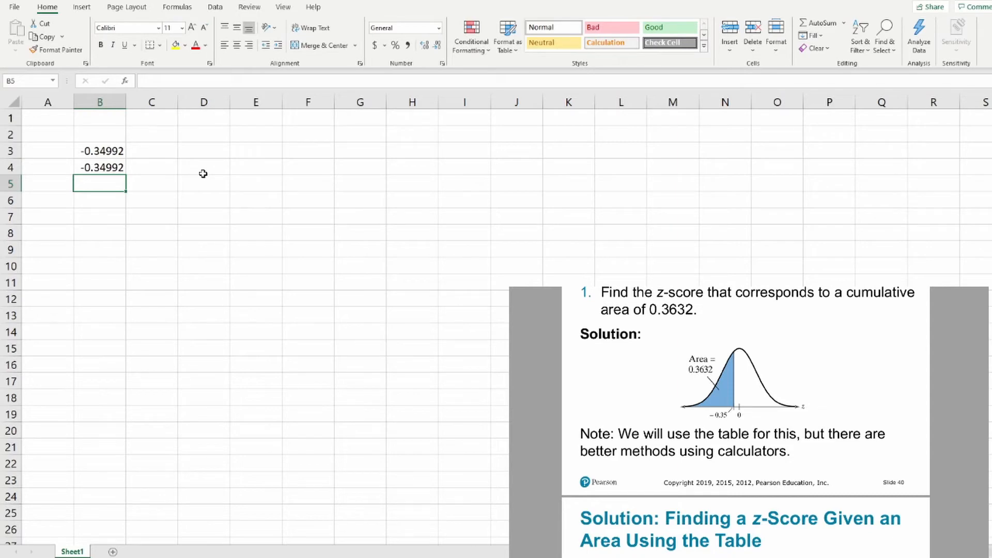
Select cell D3 and bring up the slide example asking for the z-score of the shaded area 0.0668
key(Right)
key(Right)
key(Up)
key(Up)
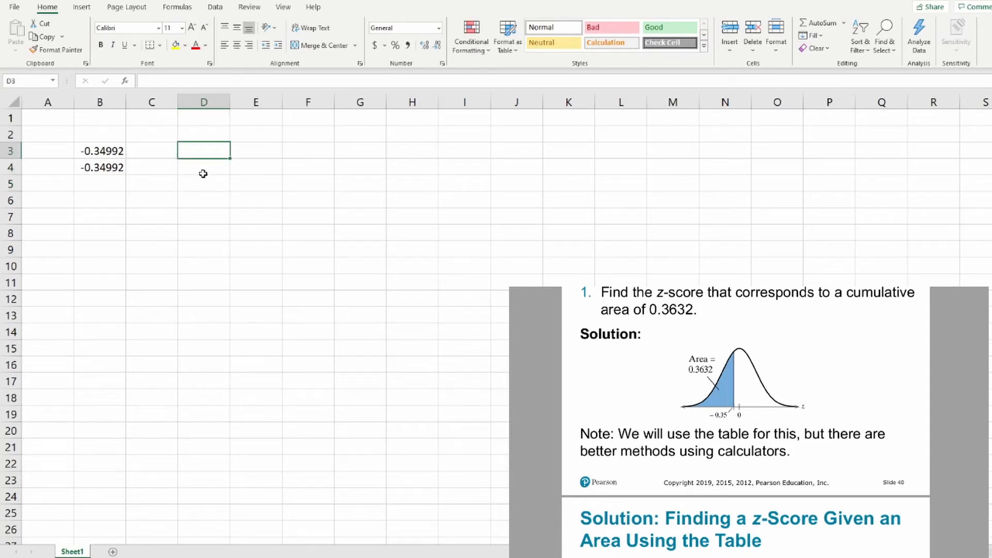
click(711, 406)
scroll(710, 412, down, 5)
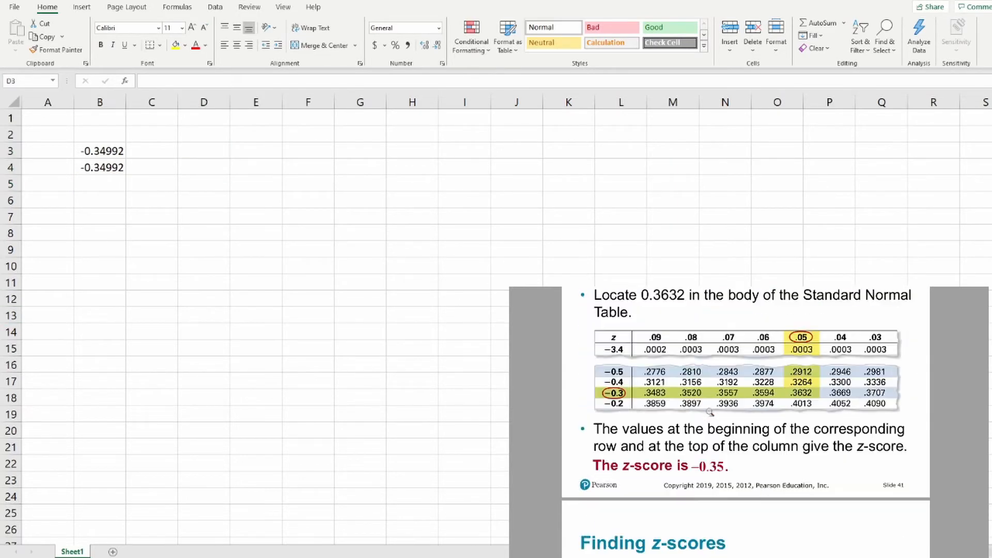
scroll(710, 411, down, 8)
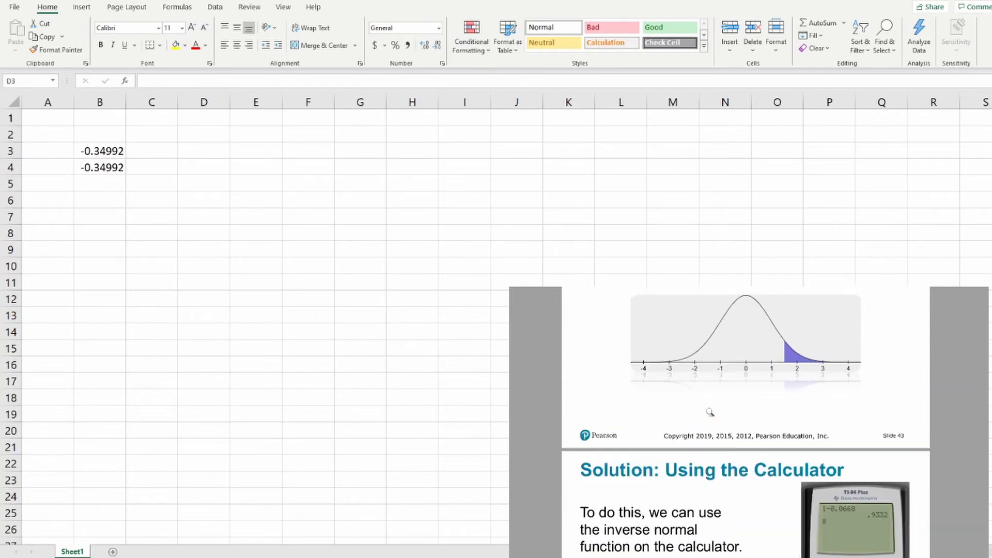
scroll(710, 412, up, 1)
scroll(710, 412, up, 1)
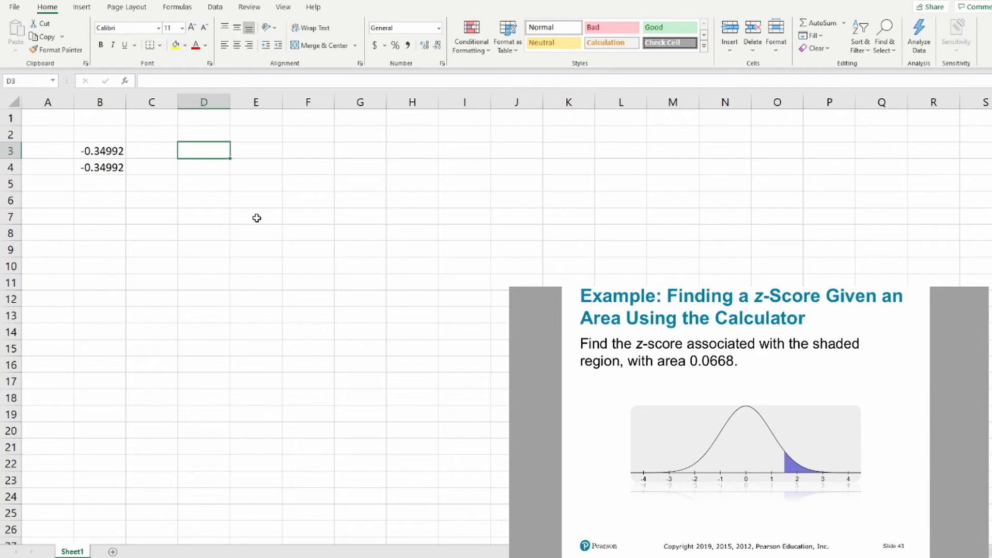
Enter =NORM.S.INV(0.0668) in cell D3
text(=)
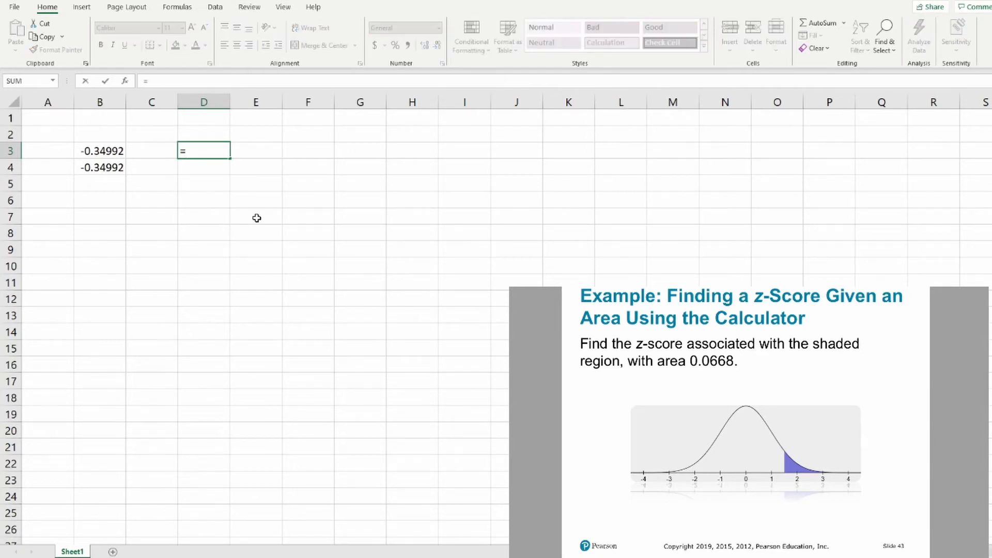
text(norm.s.inv()
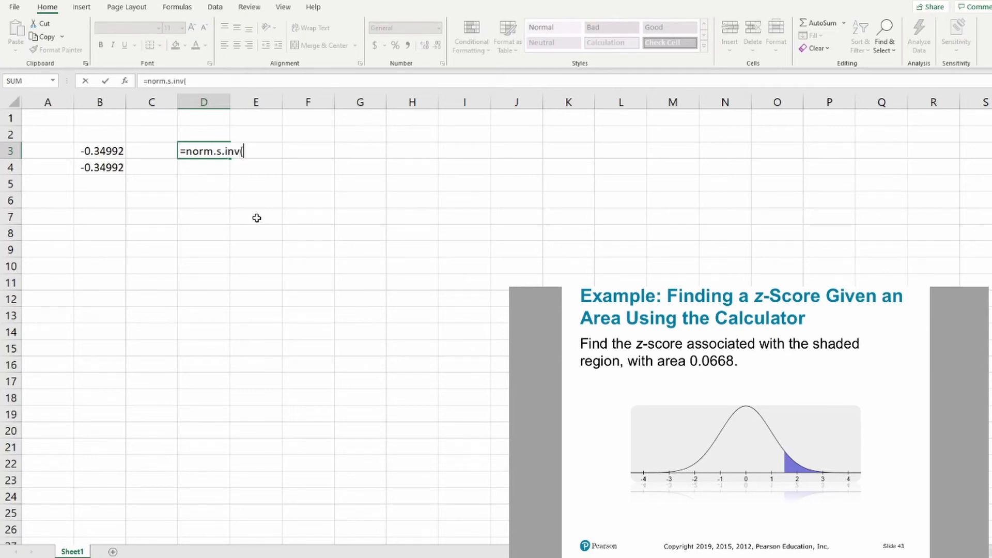
text(0.0668))
key(Return)
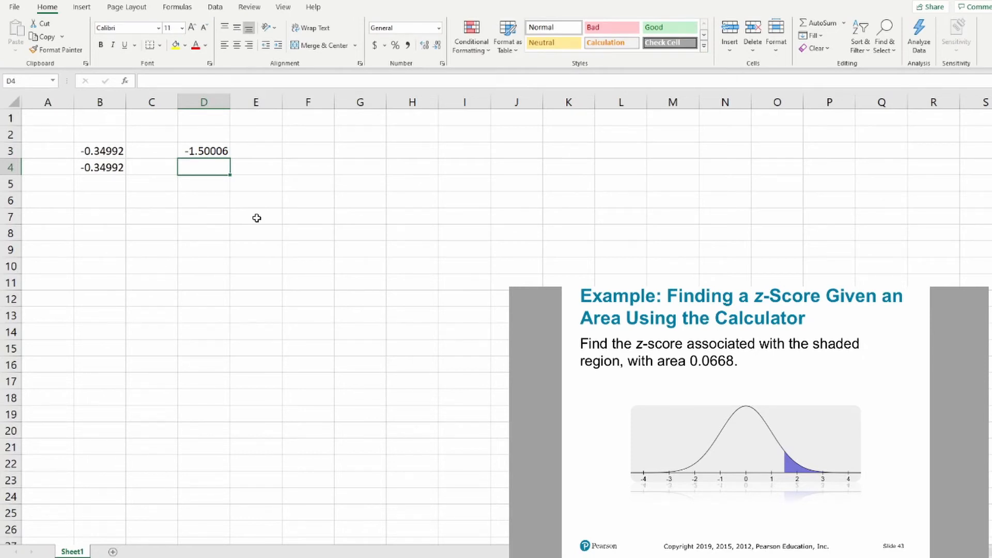
Check the shaded region on the slide and replace the contents of cell D3 with 1-0.0668
click(981, 479)
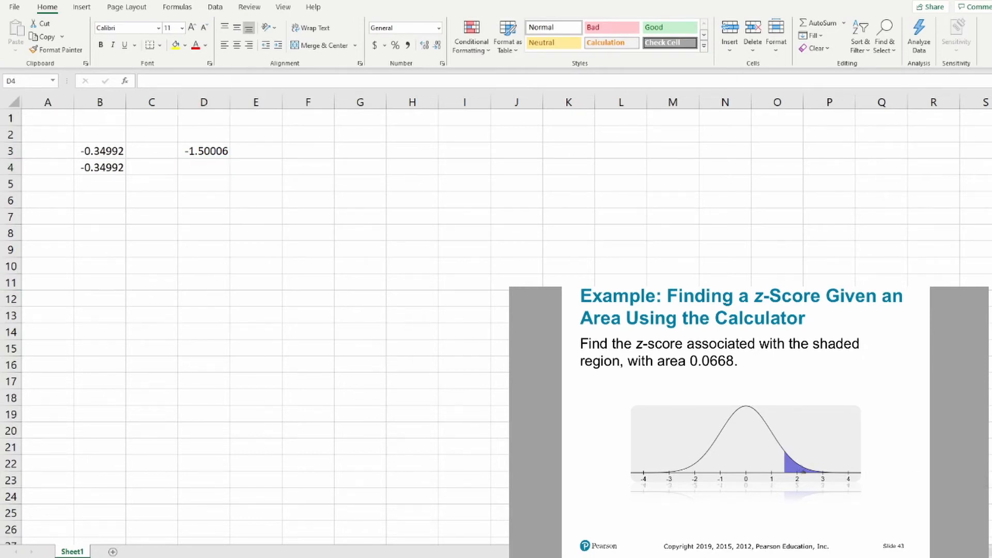
drag(787, 476, 784, 471)
click(212, 151)
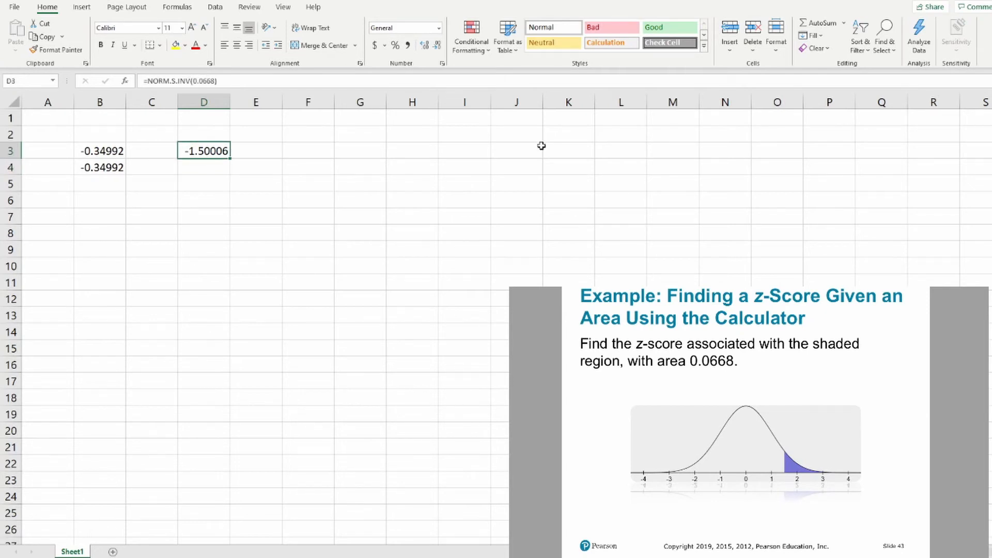
text(1-)
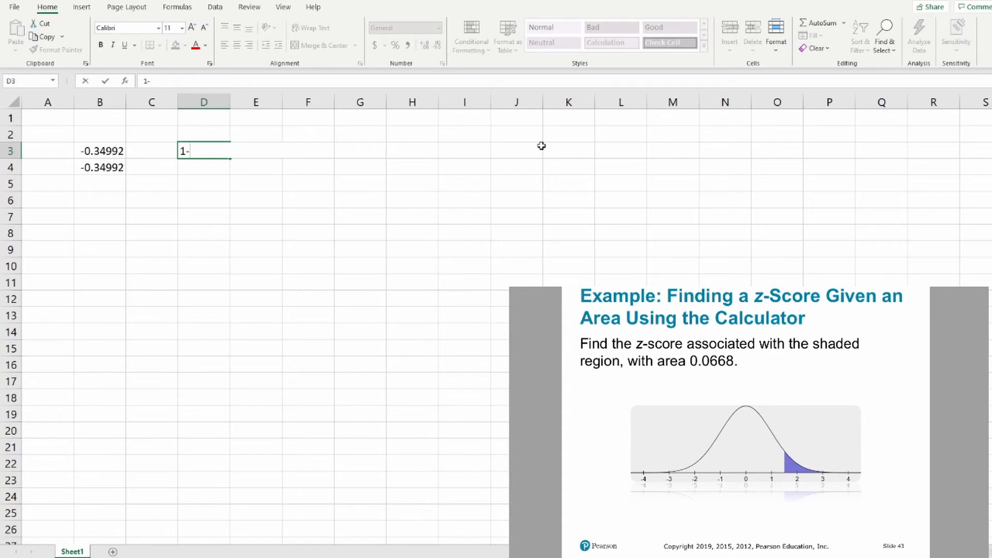
text(0.066)
key(BackSpace)
key(BackSpace)
text(668)
key(Return)
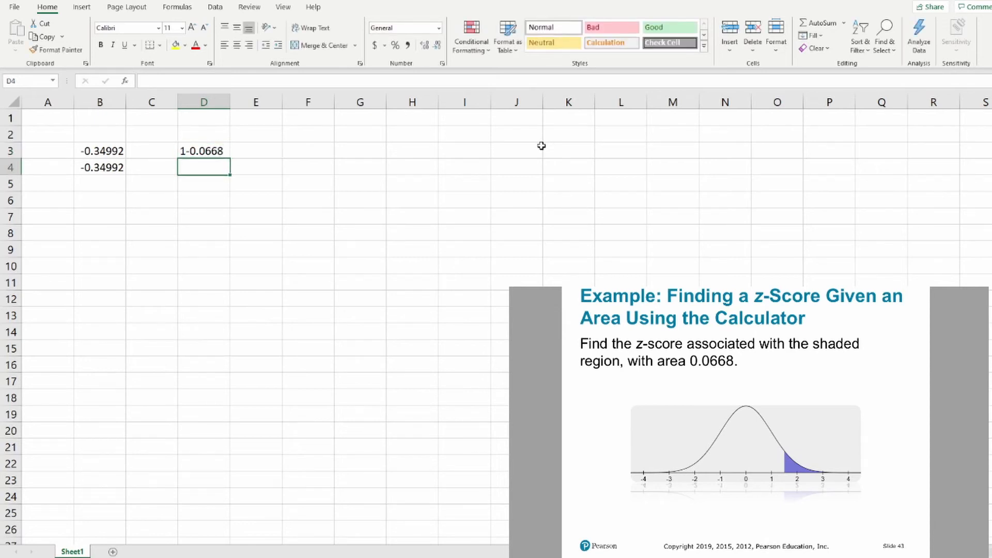
Turn the entry in cell D3 into the formula =1-0.0668
key(Up)
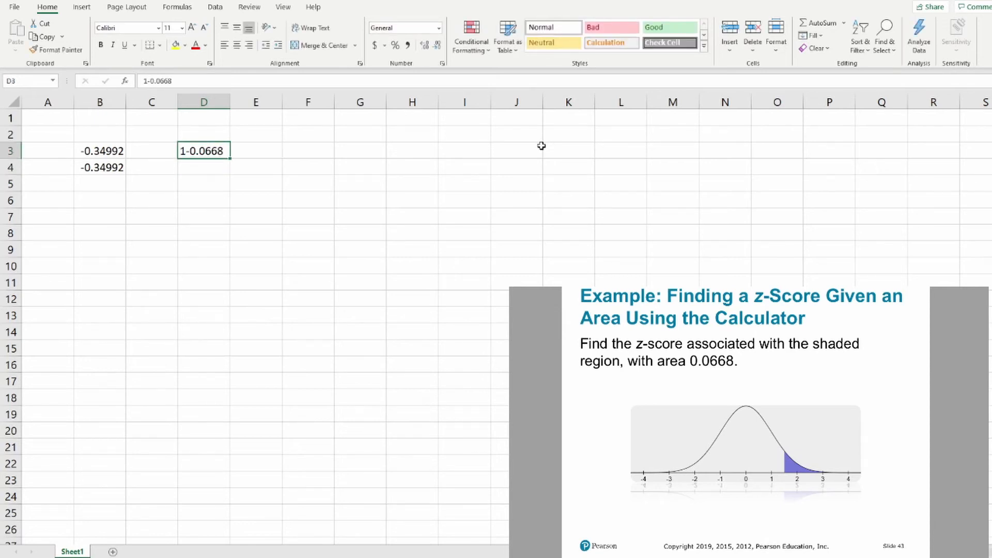
click(143, 81)
text(=)
key(Return)
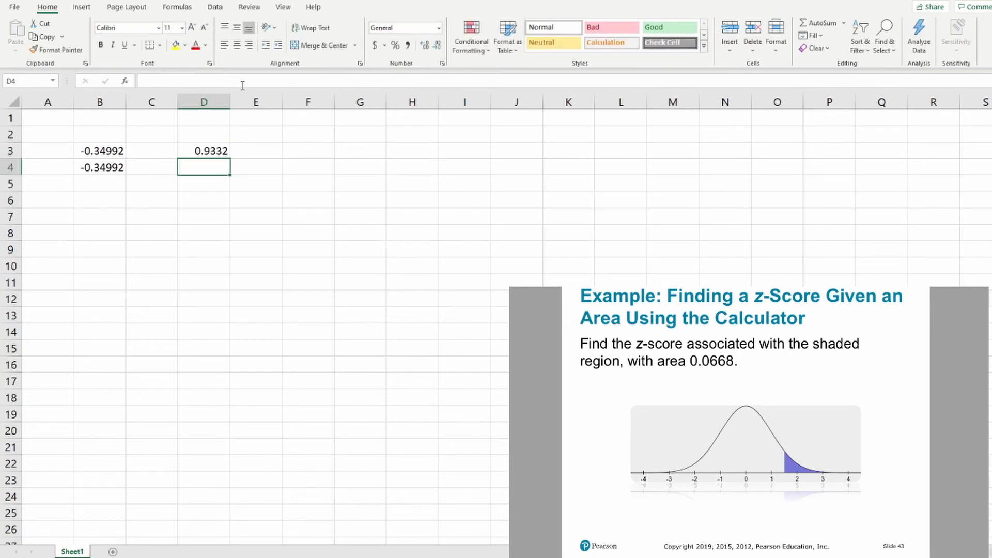
Calculate the z-score for the cumulative area 0.9332 in cell D4 with =NORM.S.INV(0.9332)
text(=nor)
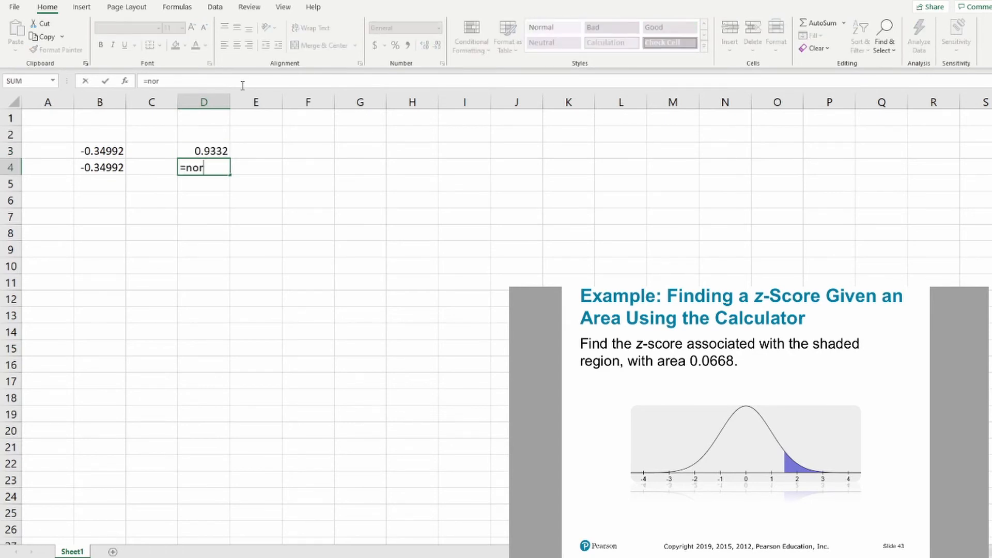
text(m.s.inv(0.)
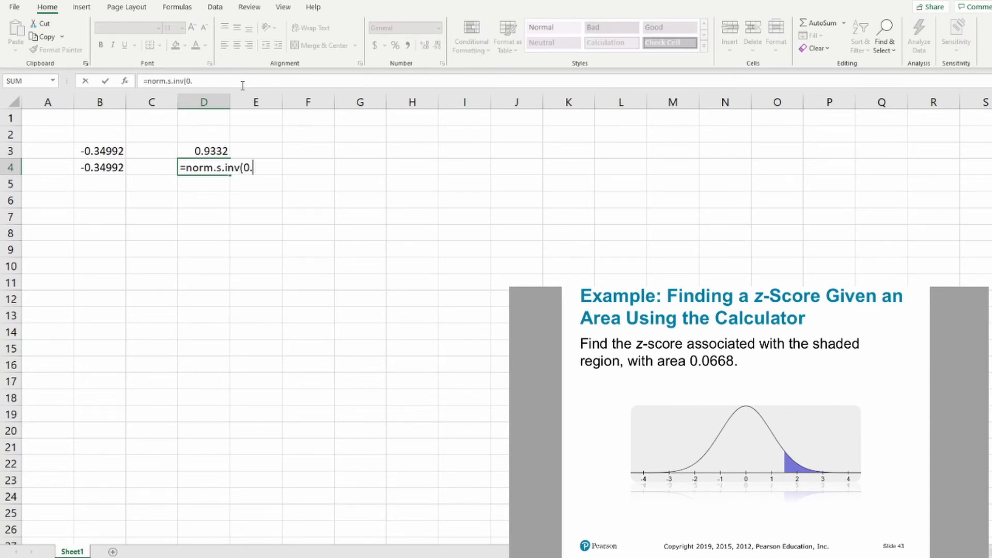
text(9332)
key(Return)
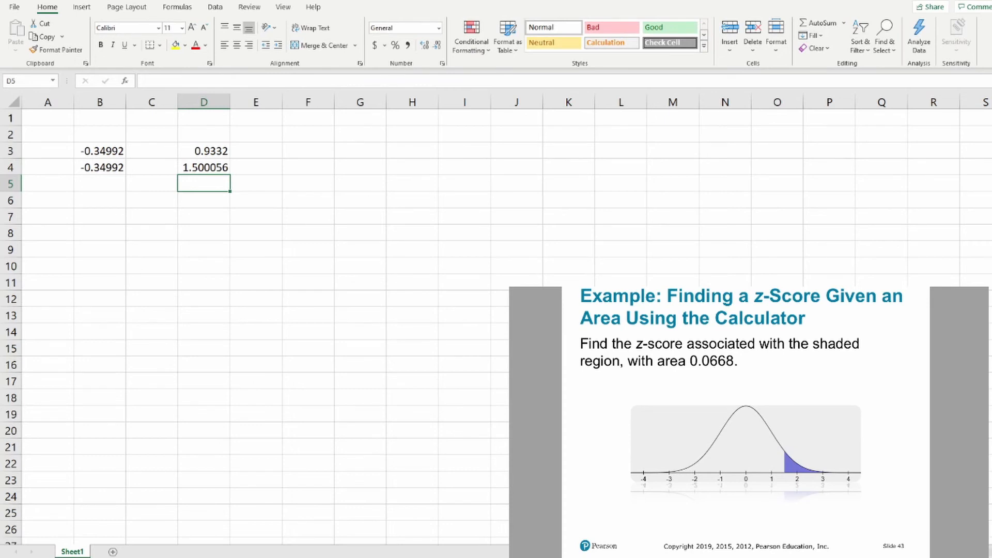
Enter =NORM.INV(0.01,179,38.9) in cell B3 for the cholesterol example and bring up its solution slide
scroll(897, 405, down, 3)
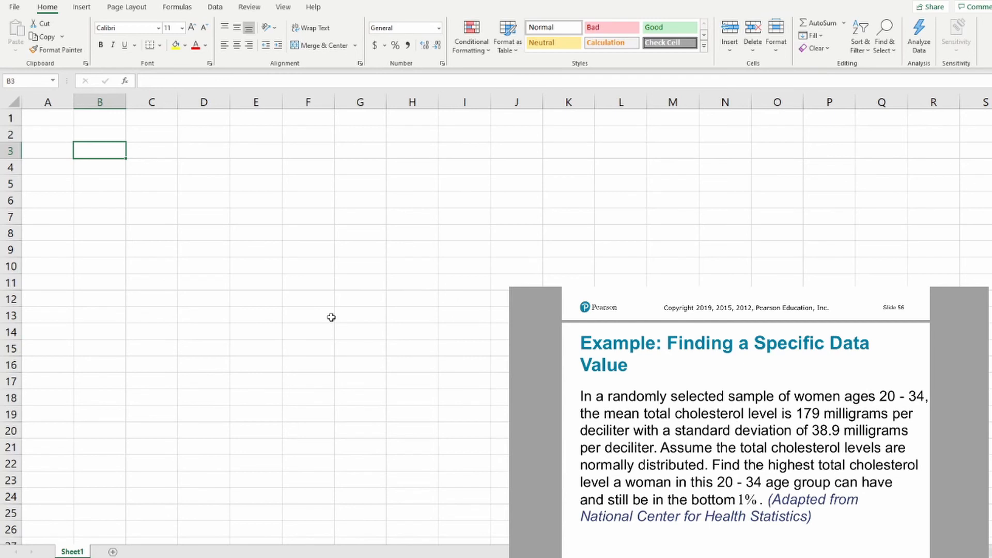
text(=norm)
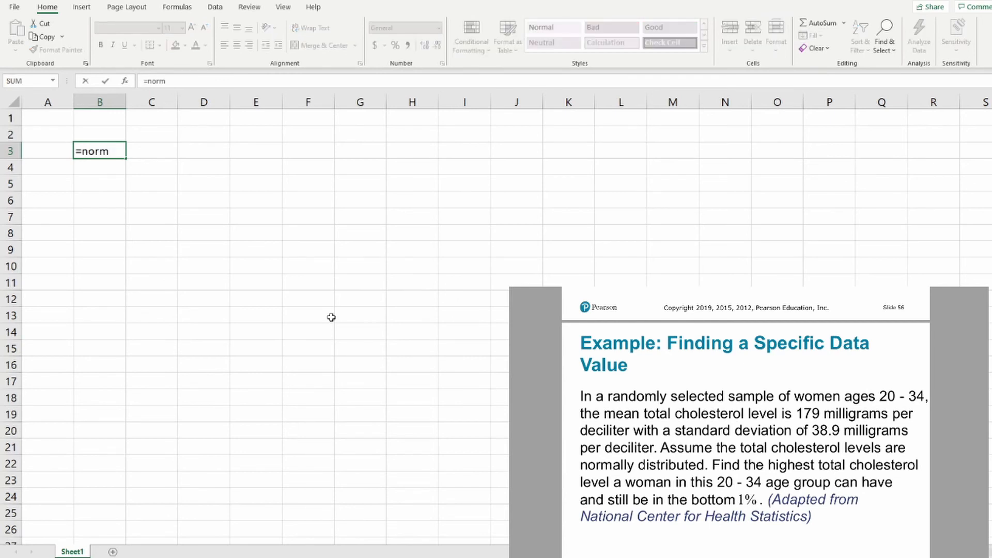
text(.inv()
text(0.01,179)
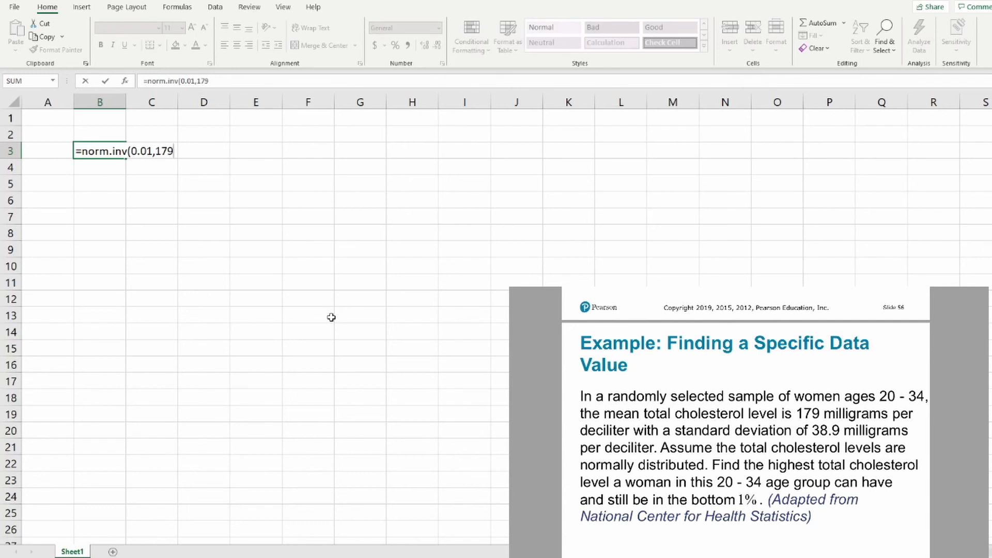
text(,38.9))
key(Return)
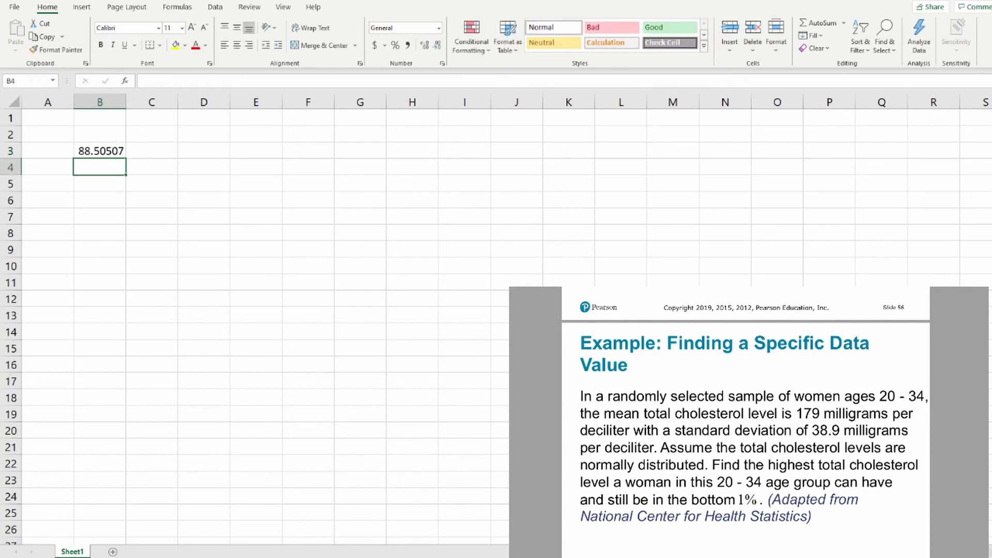
click(603, 419)
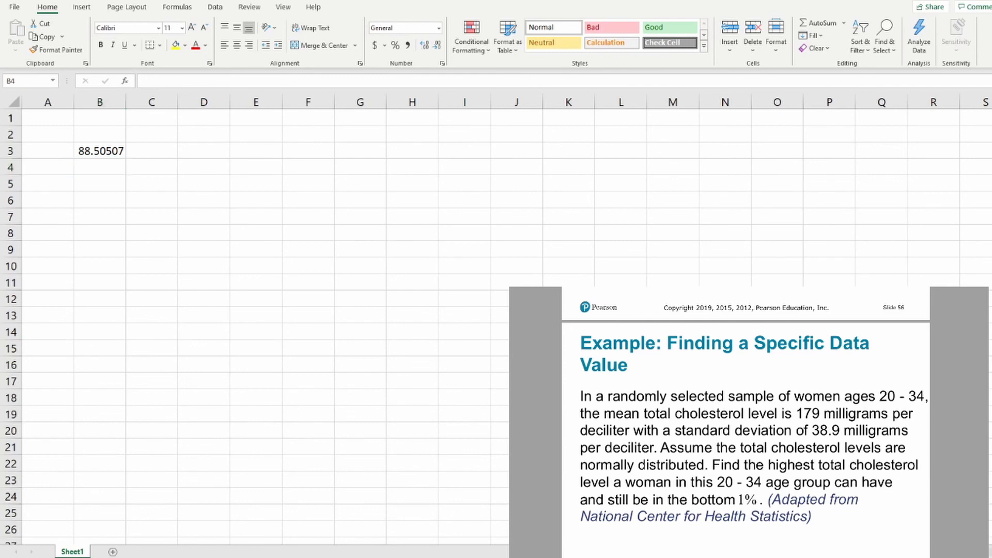
scroll(605, 426, down, 5)
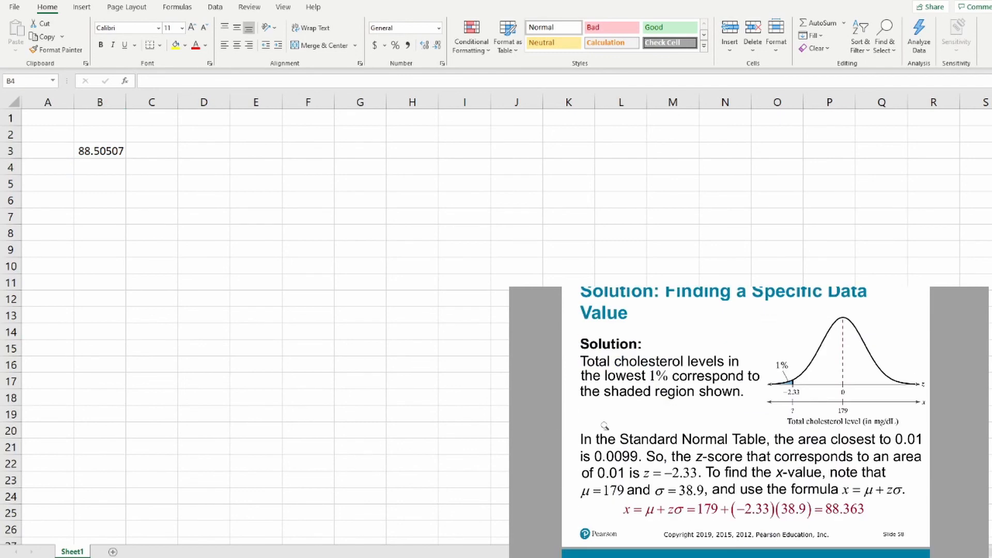